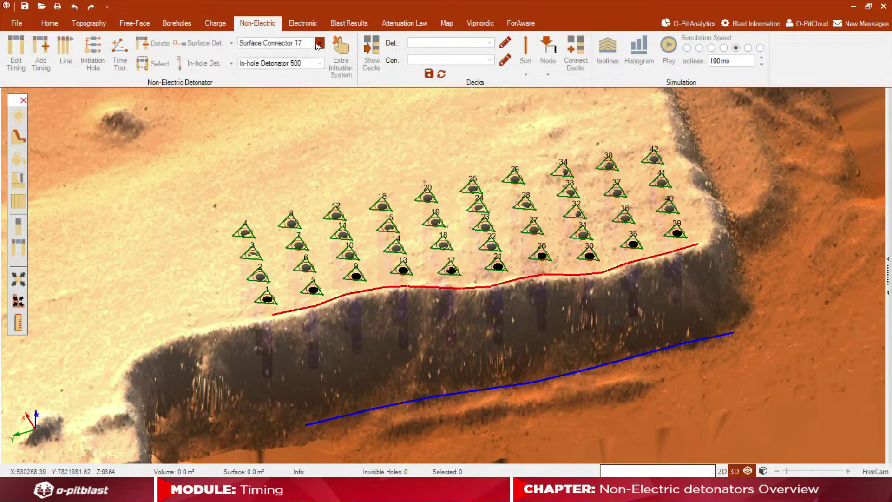
Review the available surface and in-hole detonator types and the connector choices for non-electric timing
{"action": "left_click", "coordinate": [285, 64]}
{"action": "left_click", "coordinate": [318, 65]}
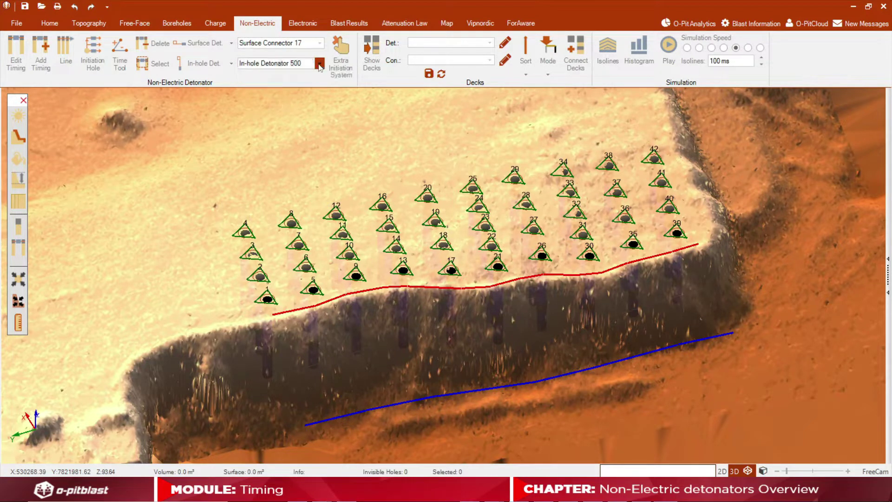
{"action": "left_click", "coordinate": [231, 43]}
{"action": "left_click", "coordinate": [231, 44]}
{"action": "left_click", "coordinate": [231, 63]}
{"action": "left_click", "coordinate": [229, 48]}
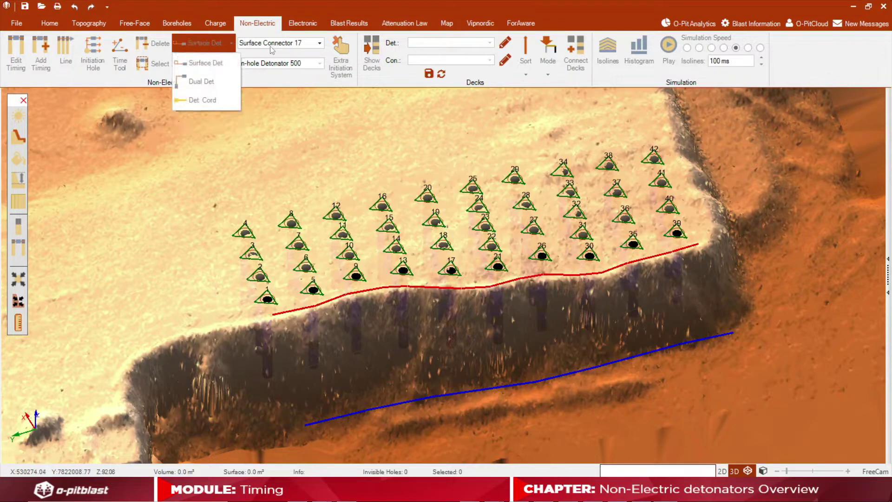
{"action": "left_click", "coordinate": [318, 43]}
{"action": "left_click", "coordinate": [318, 44]}
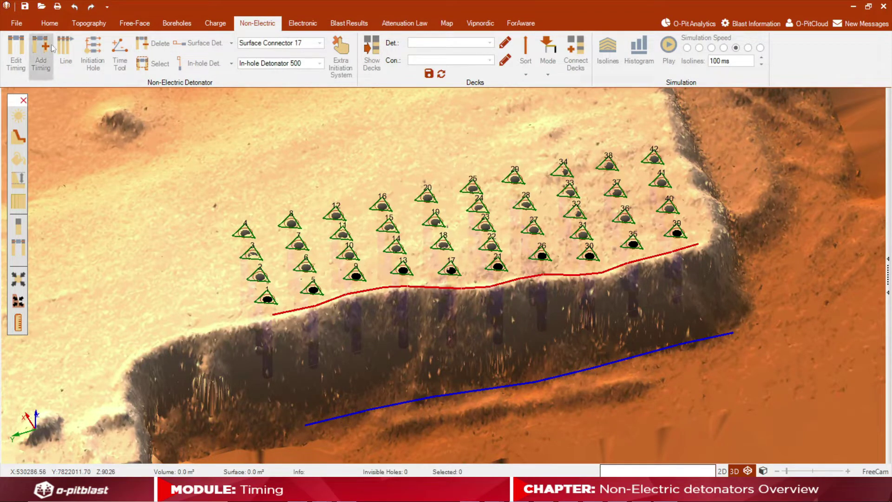
Tie in the front row from hole 1 to hole 39 with Surface Connector 17 and In-hole Detonator 500
{"action": "left_click", "coordinate": [43, 75]}
{"action": "left_click", "coordinate": [268, 299]}
{"action": "left_click", "coordinate": [313, 289]}
{"action": "mouse_move", "coordinate": [326, 289]}
{"action": "left_mouse_down"}
{"action": "mouse_move", "coordinate": [411, 271]}
{"action": "mouse_move", "coordinate": [488, 272]}
{"action": "mouse_move", "coordinate": [677, 234]}
{"action": "left_mouse_up"}
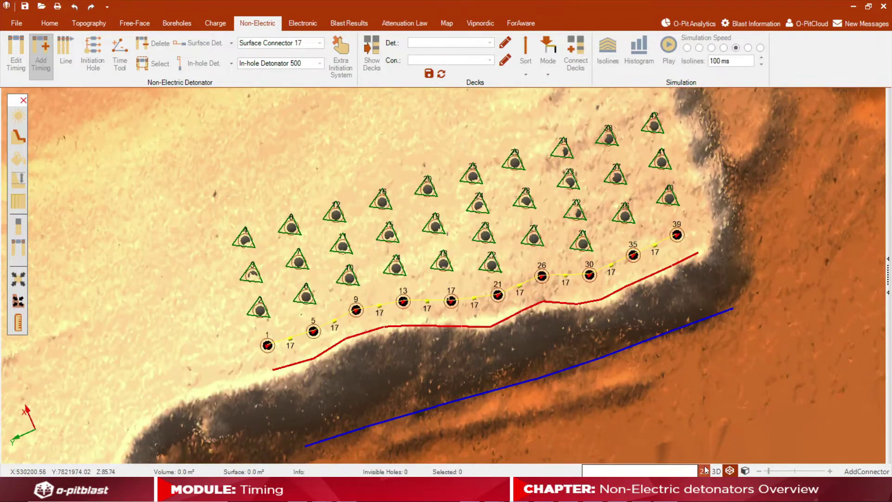
In the 2D view, connect hole 1 to hole 2 with Surface Connector 25
{"action": "left_click", "coordinate": [704, 470]}
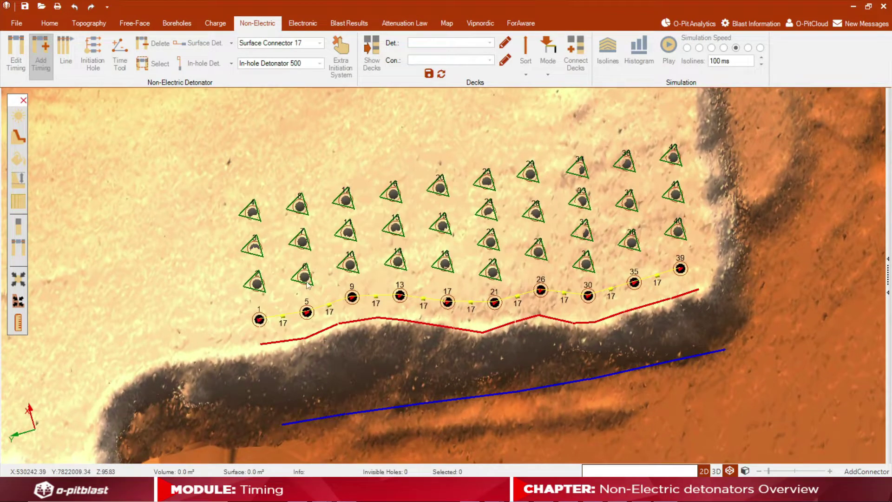
{"action": "left_click", "coordinate": [275, 43]}
{"action": "left_click", "coordinate": [276, 66]}
{"action": "left_click_drag", "start_coordinate": [260, 318], "coordinate": [260, 290]}
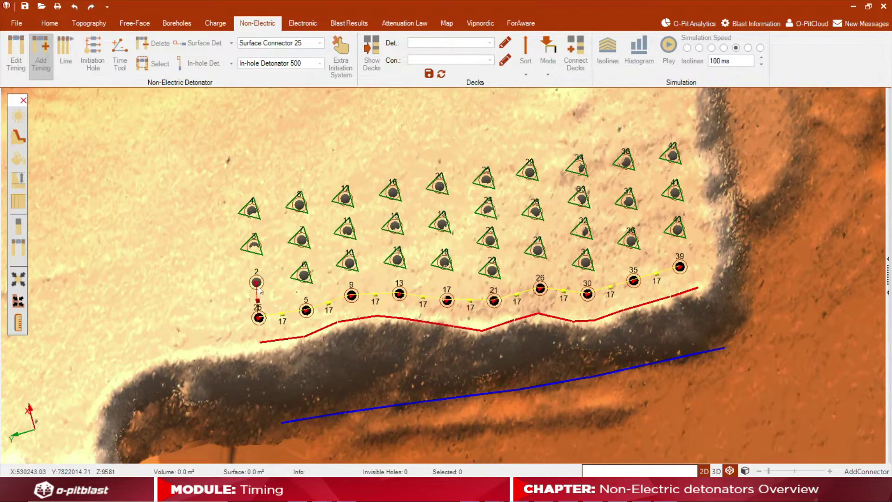
Connect hole 2 to hole 3 with Surface Connector 42, and hole 3 to hole 4 with Surface Connector 67
{"action": "left_click", "coordinate": [278, 43]}
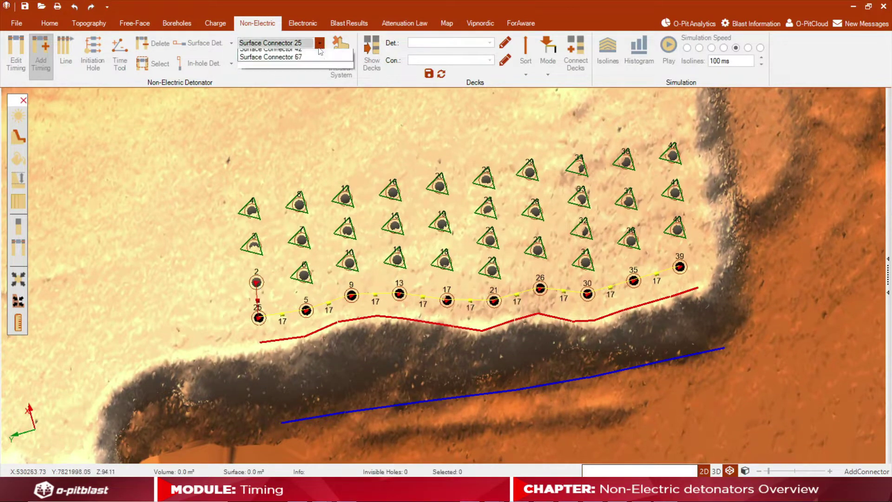
{"action": "left_click", "coordinate": [291, 84]}
{"action": "left_click_drag", "start_coordinate": [256, 282], "coordinate": [253, 251]}
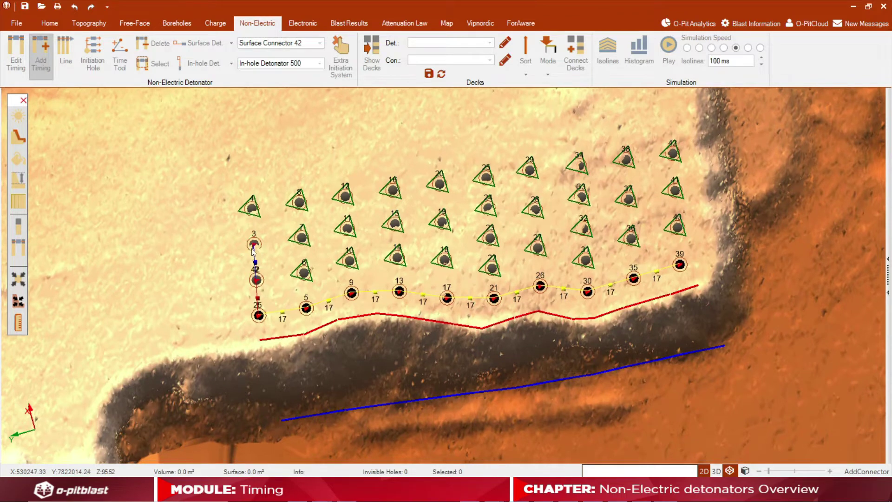
{"action": "left_click", "coordinate": [316, 44]}
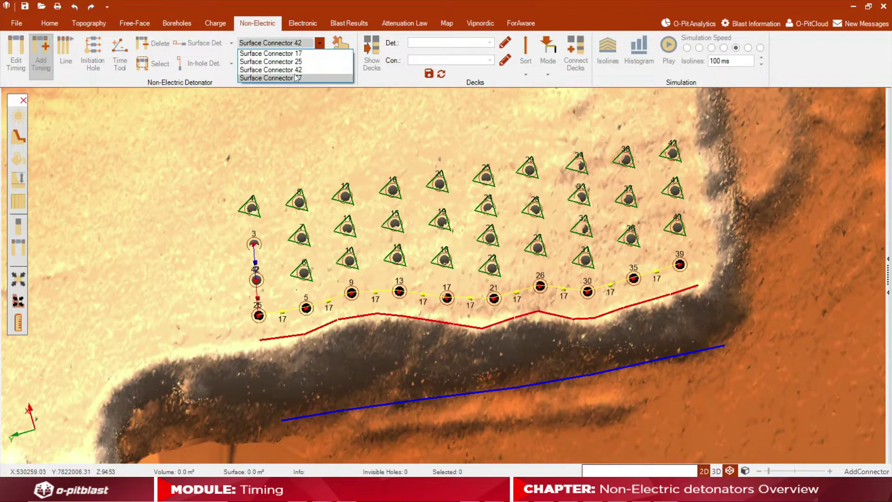
{"action": "left_click", "coordinate": [288, 76]}
{"action": "left_click_drag", "start_coordinate": [258, 244], "coordinate": [252, 208]}
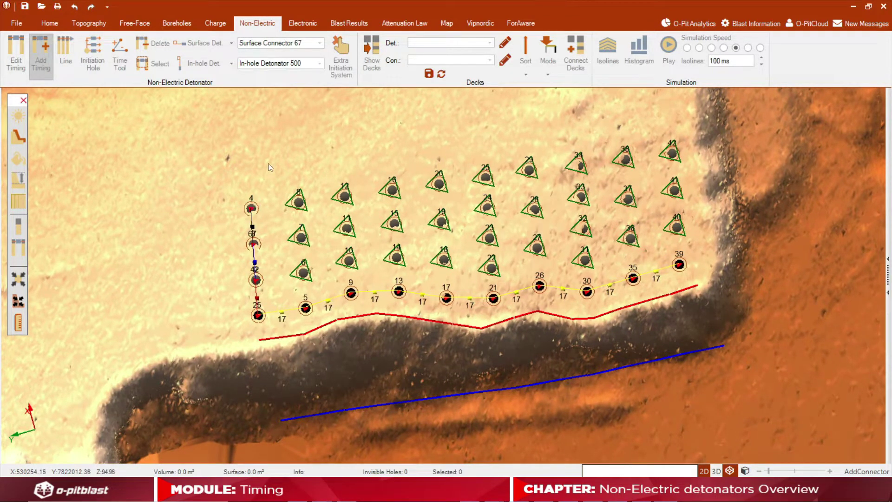
Tie in the three remaining rows from holes 2, 3 and 4 across to holes 40, 41 and 42 with Surface Connector 17
{"action": "left_click", "coordinate": [320, 43]}
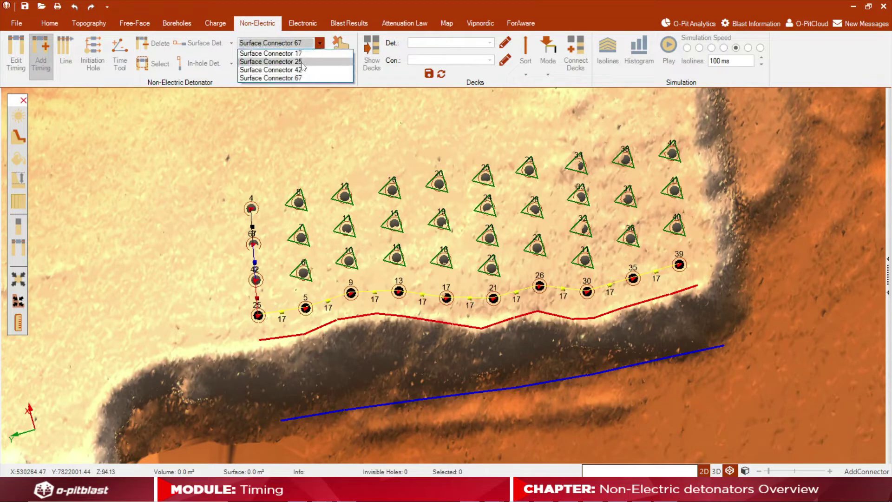
{"action": "left_click", "coordinate": [302, 53]}
{"action": "mouse_move", "coordinate": [258, 280]}
{"action": "left_mouse_down"}
{"action": "mouse_move", "coordinate": [401, 258]}
{"action": "mouse_move", "coordinate": [511, 267]}
{"action": "mouse_move", "coordinate": [608, 257]}
{"action": "mouse_move", "coordinate": [679, 231]}
{"action": "left_mouse_up"}
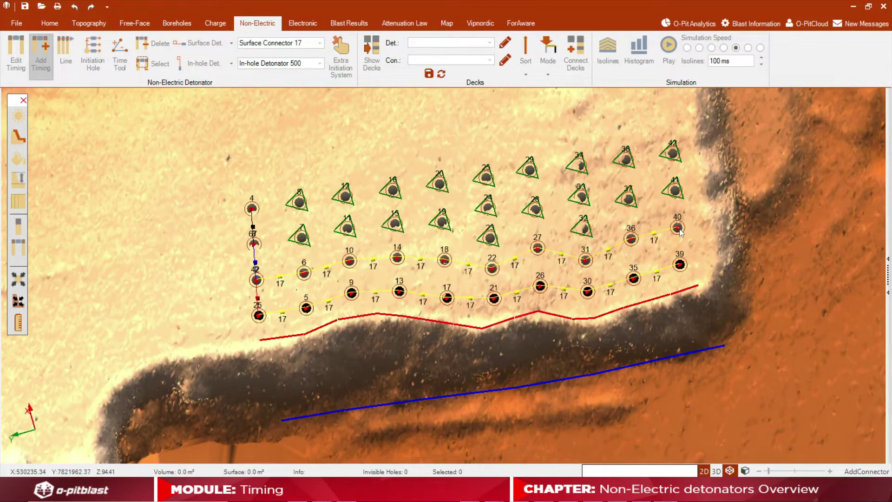
{"action": "left_click_drag", "start_coordinate": [254, 242], "coordinate": [447, 224]}
{"action": "mouse_move", "coordinate": [505, 229]}
{"action": "left_mouse_down"}
{"action": "mouse_move", "coordinate": [537, 214]}
{"action": "mouse_move", "coordinate": [586, 227]}
{"action": "mouse_move", "coordinate": [683, 195]}
{"action": "left_mouse_up"}
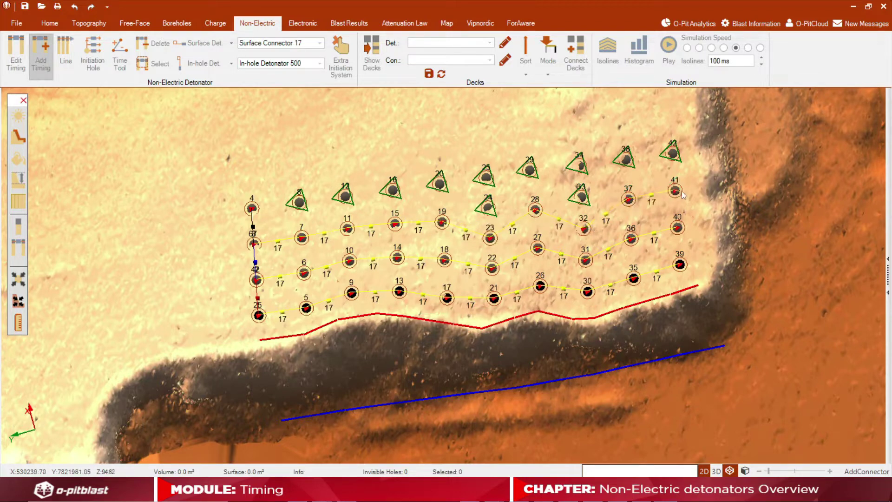
{"action": "mouse_move", "coordinate": [251, 208]}
{"action": "left_mouse_down"}
{"action": "mouse_move", "coordinate": [432, 188]}
{"action": "mouse_move", "coordinate": [483, 207]}
{"action": "mouse_move", "coordinate": [490, 179]}
{"action": "mouse_move", "coordinate": [532, 170]}
{"action": "mouse_move", "coordinate": [587, 202]}
{"action": "mouse_move", "coordinate": [593, 176]}
{"action": "mouse_move", "coordinate": [627, 162]}
{"action": "mouse_move", "coordinate": [680, 160]}
{"action": "left_mouse_up"}
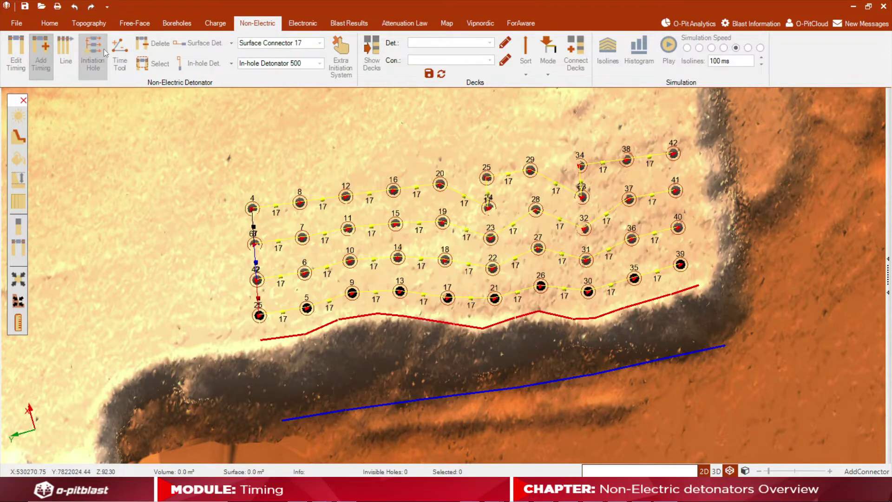
Mark hole 1 as the initiation hole and clear that assignment again
{"action": "left_click", "coordinate": [96, 60]}
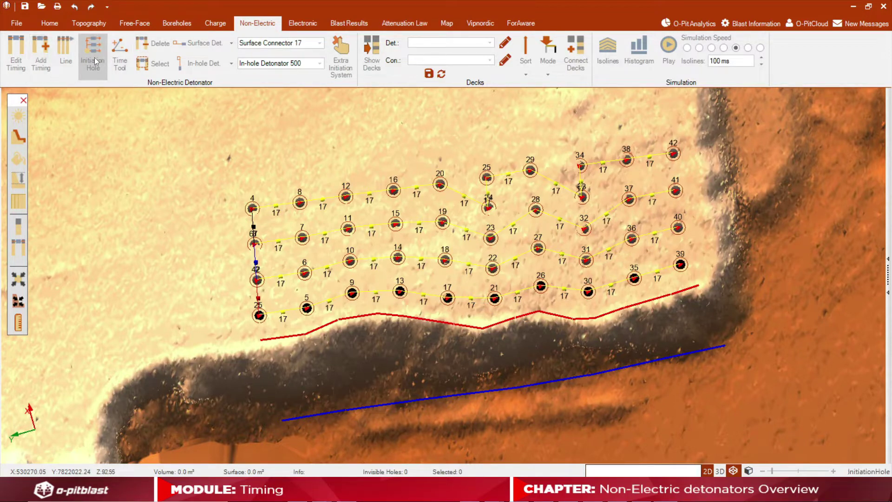
{"action": "left_click", "coordinate": [259, 316]}
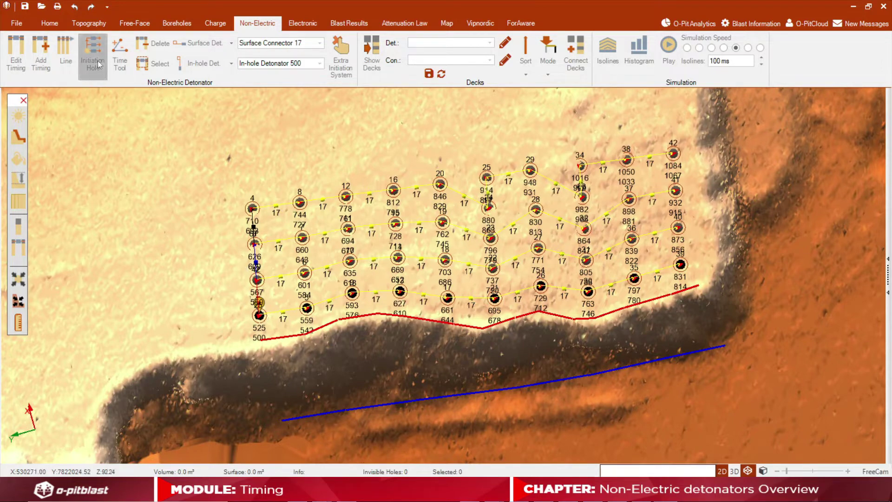
{"action": "left_click", "coordinate": [259, 316]}
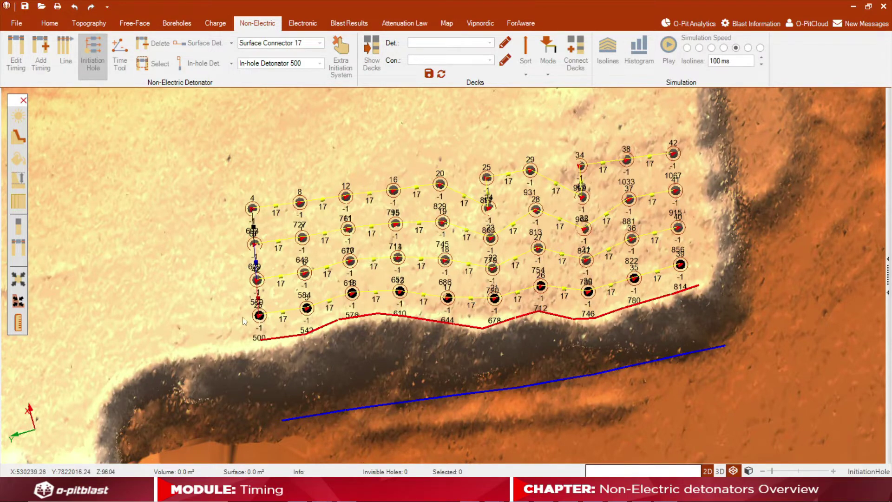
Set the first hole of the front row, hole 1, as the blast's initiation hole
{"action": "scroll", "coordinate": [259, 317], "scroll_direction": "up", "scroll_amount": 4}
{"action": "right_click", "coordinate": [258, 320]}
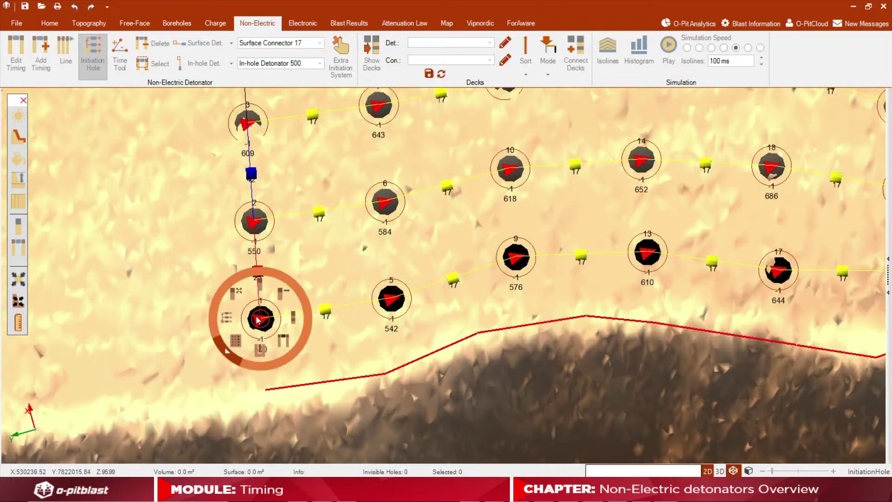
{"action": "left_click", "coordinate": [227, 318]}
{"action": "scroll", "coordinate": [288, 337], "scroll_direction": "down", "scroll_amount": 5}
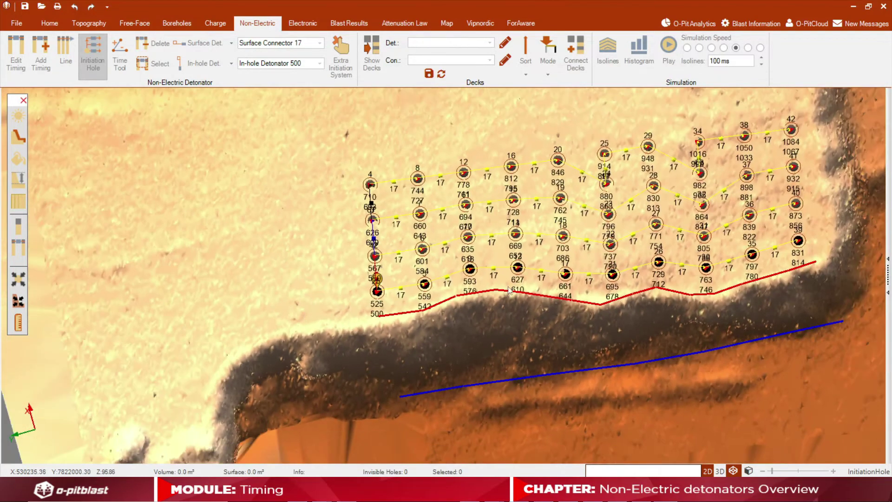
Play the blast timing simulation and lower the simulation speed by one level
{"action": "scroll", "coordinate": [546, 333], "scroll_direction": "up", "scroll_amount": 2}
{"action": "left_click_drag", "start_coordinate": [562, 350], "coordinate": [539, 345]}
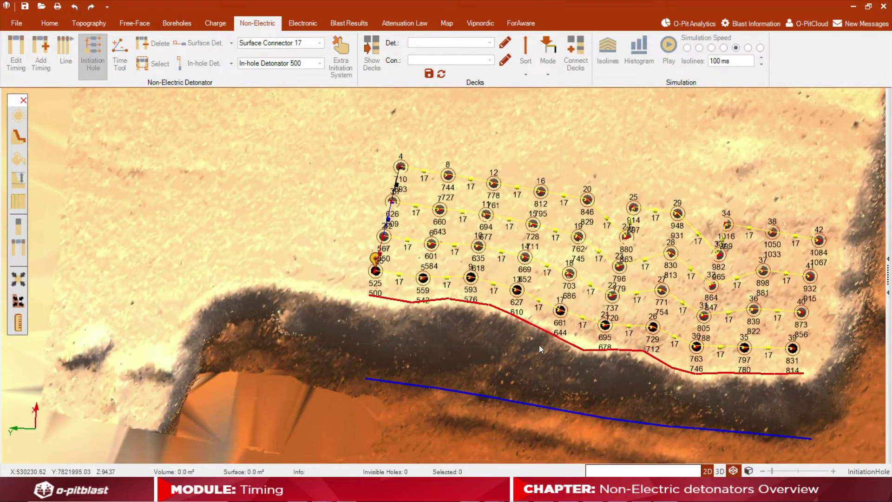
{"action": "left_click", "coordinate": [670, 56]}
{"action": "left_click", "coordinate": [723, 47]}
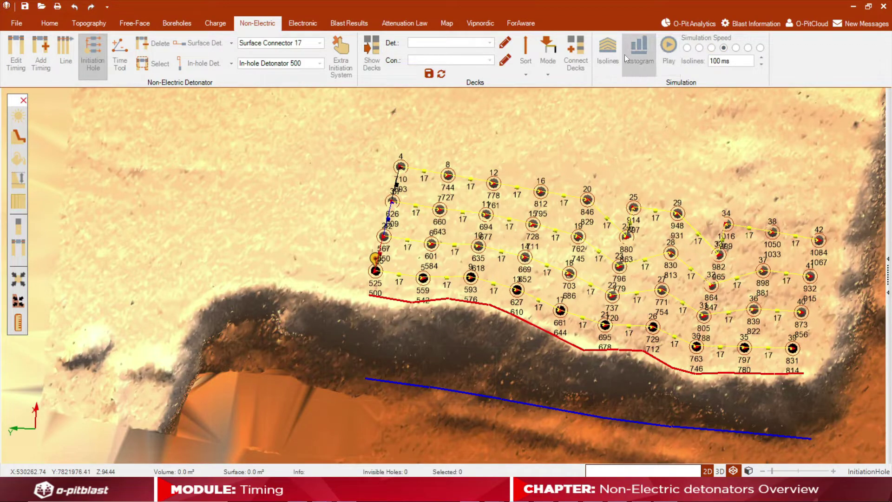
Display the timing isolines, set their interval to 25 ms, and hide them after examining the pattern
{"action": "left_click", "coordinate": [608, 56]}
{"action": "scroll", "coordinate": [600, 298], "scroll_direction": "up", "scroll_amount": 4}
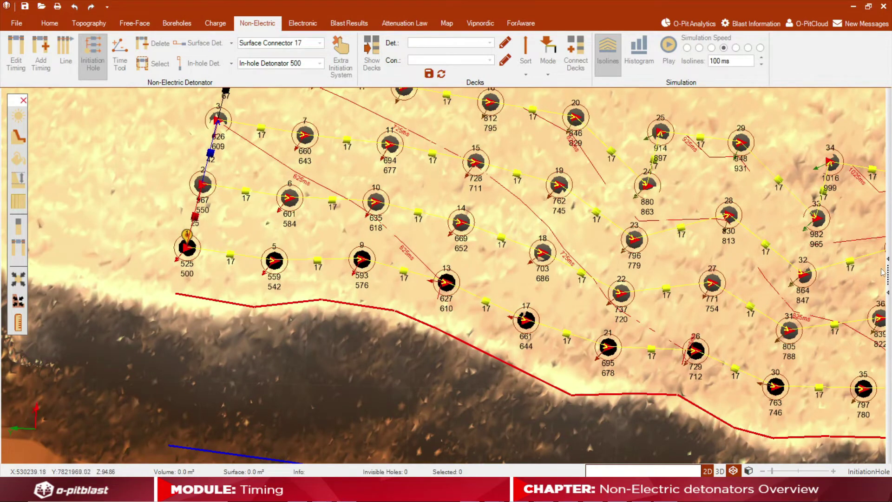
{"action": "double_click", "coordinate": [715, 62]}
{"action": "type", "text": "25"}
{"action": "key", "text": "Return"}
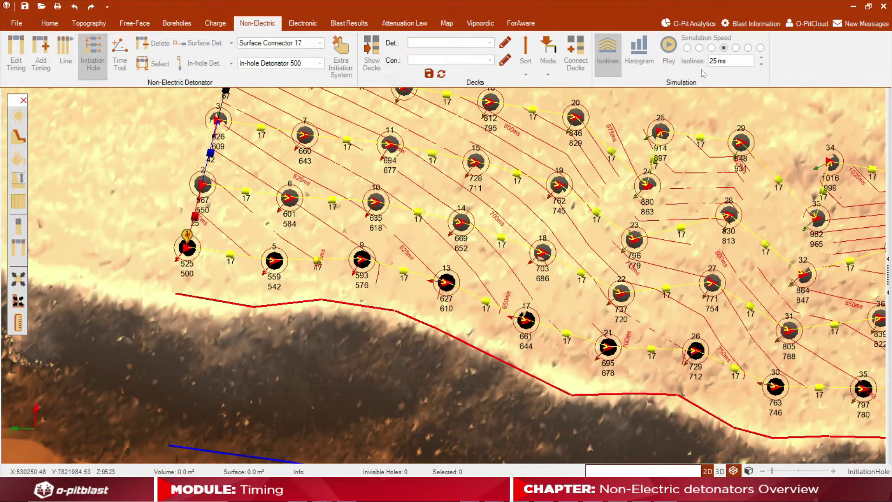
{"action": "scroll", "coordinate": [717, 93], "scroll_direction": "down", "scroll_amount": 5}
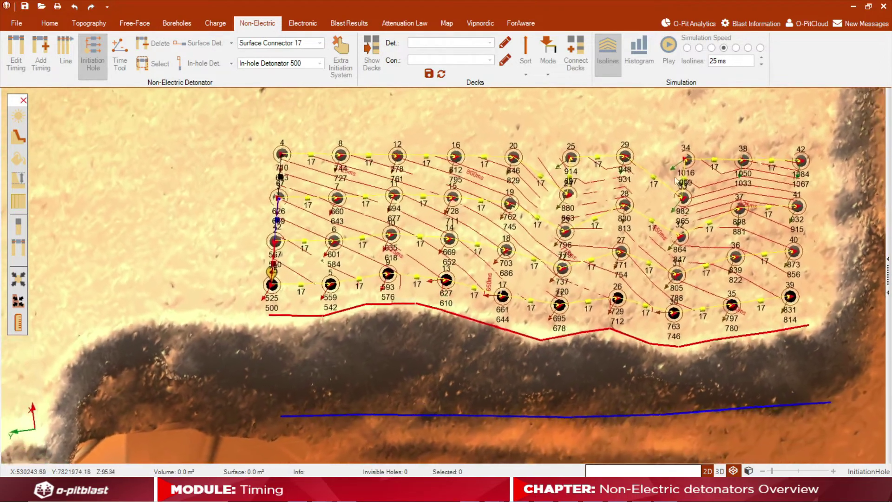
{"action": "left_click_drag", "start_coordinate": [675, 177], "coordinate": [680, 166]}
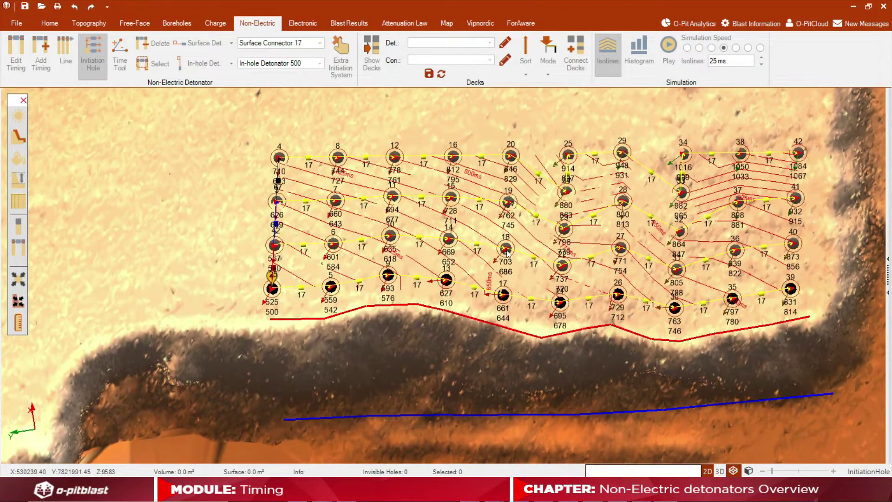
{"action": "left_click", "coordinate": [609, 51]}
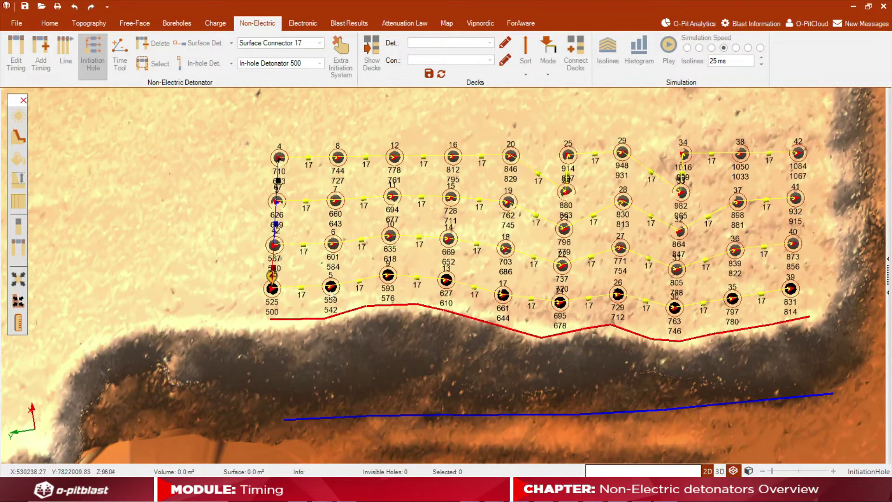
{"action": "key", "text": "Escape"}
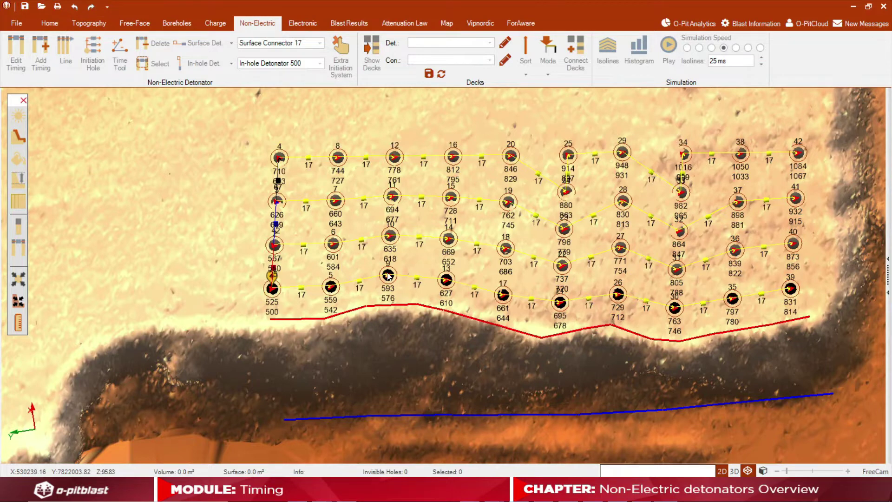
Add an extra detonator to borehole 9 in the middle of its upper explosive deck
{"action": "double_click", "coordinate": [382, 287]}
{"action": "left_click_drag", "start_coordinate": [437, 69], "coordinate": [390, 47]}
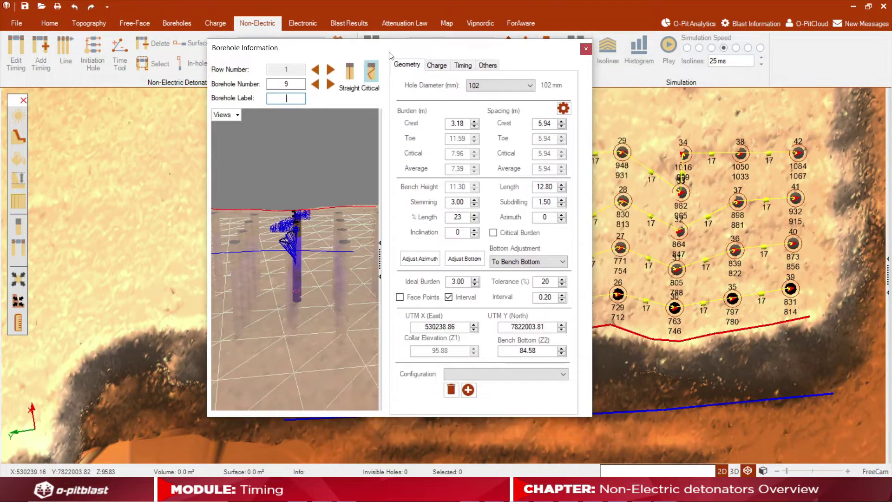
{"action": "left_click", "coordinate": [459, 66]}
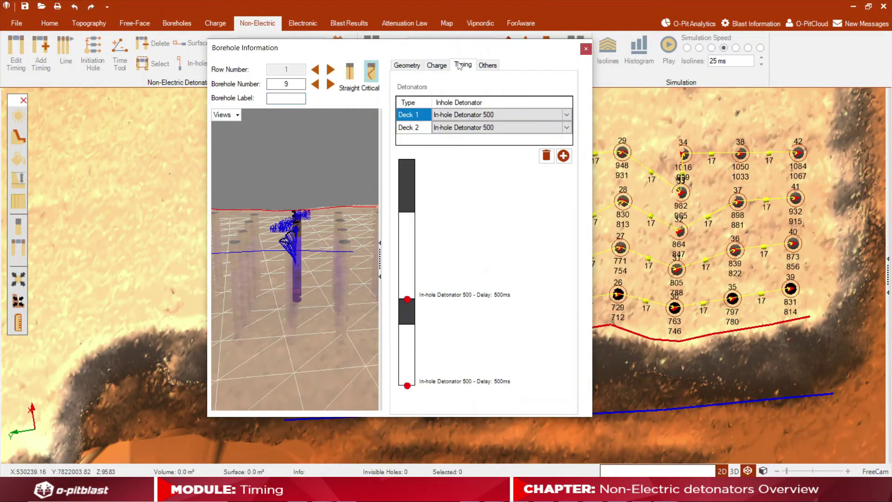
{"action": "left_click", "coordinate": [566, 159]}
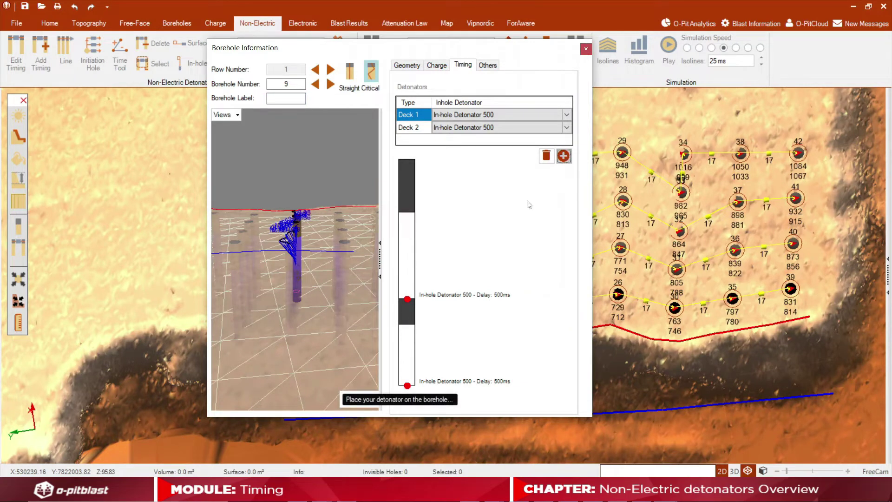
{"action": "left_click", "coordinate": [408, 248]}
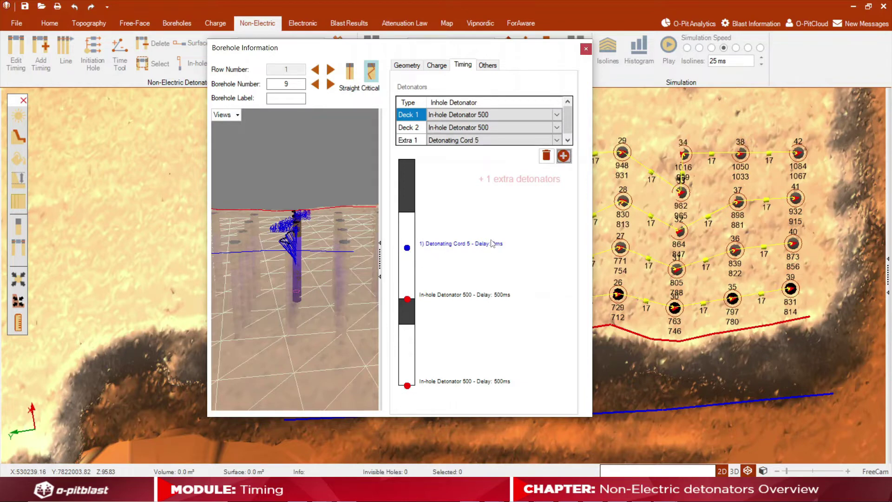
Change borehole 9's extra detonator to Dual Delay 67 x 500 and close the borehole information
{"action": "left_click", "coordinate": [556, 139]}
{"action": "left_click", "coordinate": [555, 140]}
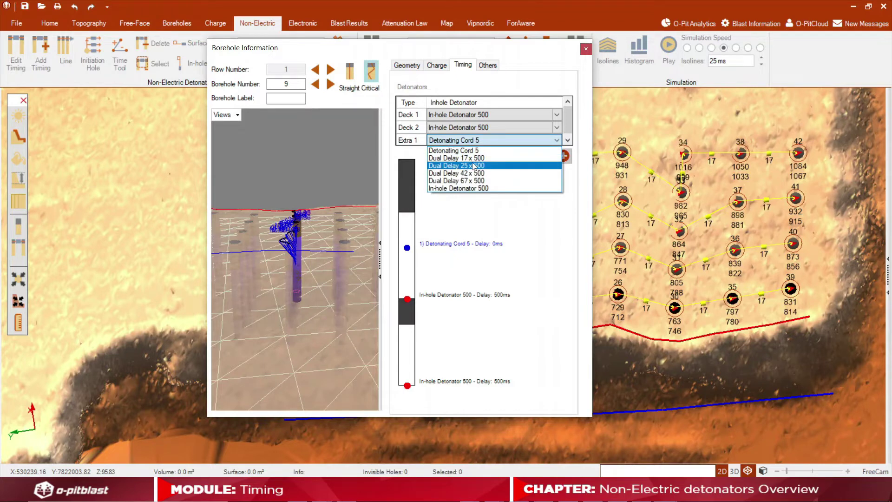
{"action": "left_click", "coordinate": [466, 180]}
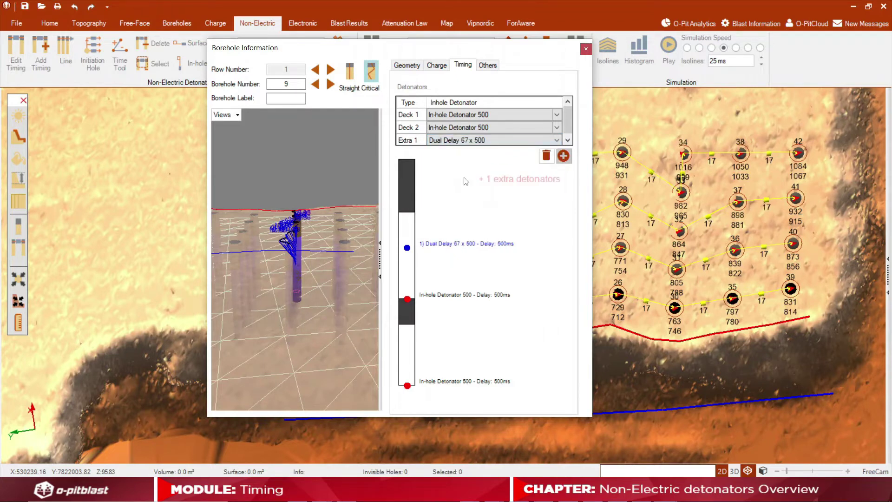
{"action": "left_click", "coordinate": [588, 52]}
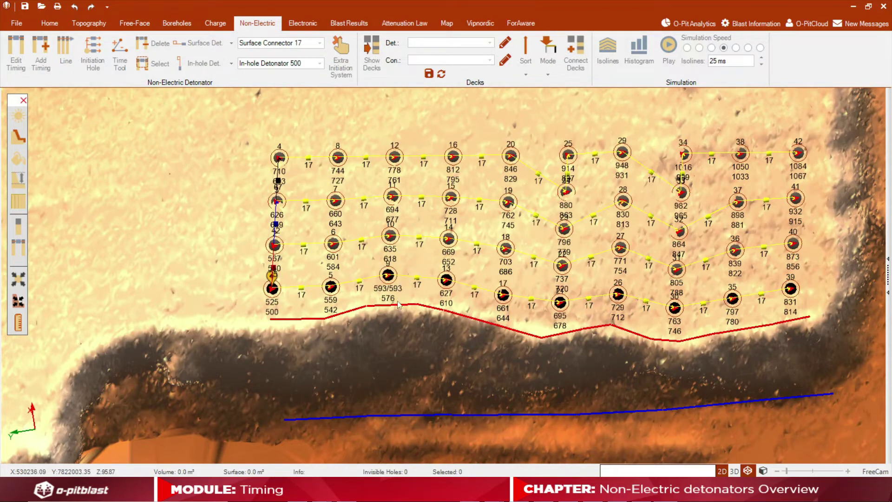
Delete the existing timing from the blast and remove the initiation point from borehole 1
{"action": "left_click", "coordinate": [158, 46]}
{"action": "left_click", "coordinate": [442, 291]}
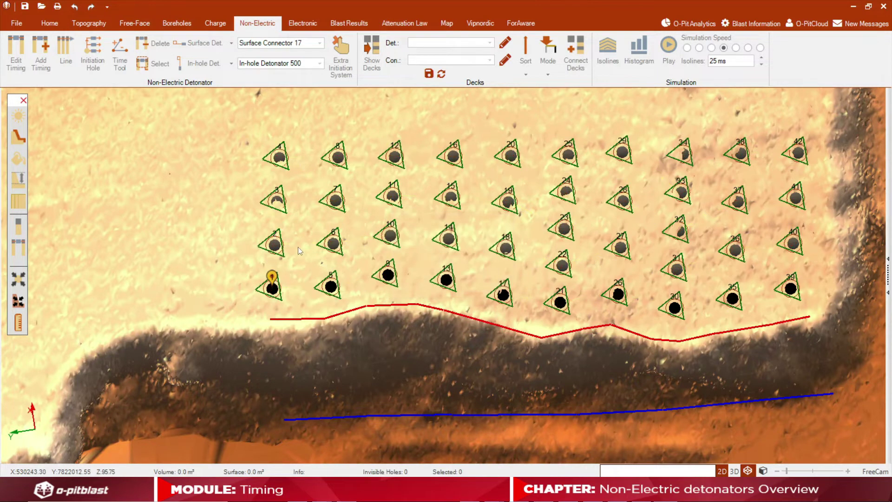
{"action": "right_click", "coordinate": [271, 289]}
{"action": "left_click", "coordinate": [238, 285]}
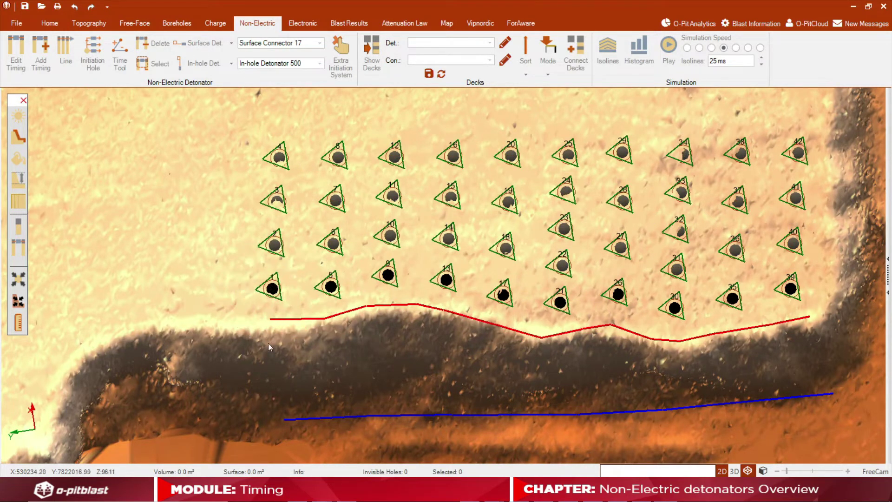
Examine the Deck and Charge Anfo charge rules and close the rule editor without changes
{"action": "left_click", "coordinate": [215, 23]}
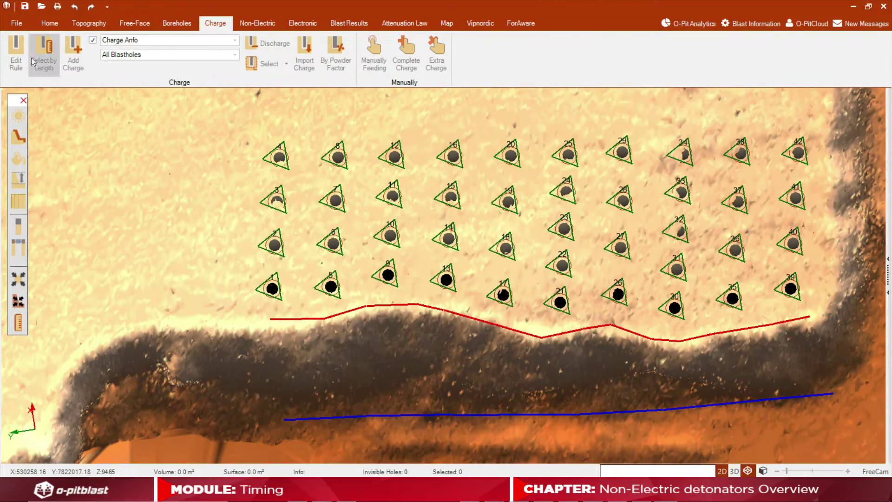
{"action": "left_click", "coordinate": [16, 52]}
{"action": "left_click", "coordinate": [115, 91]}
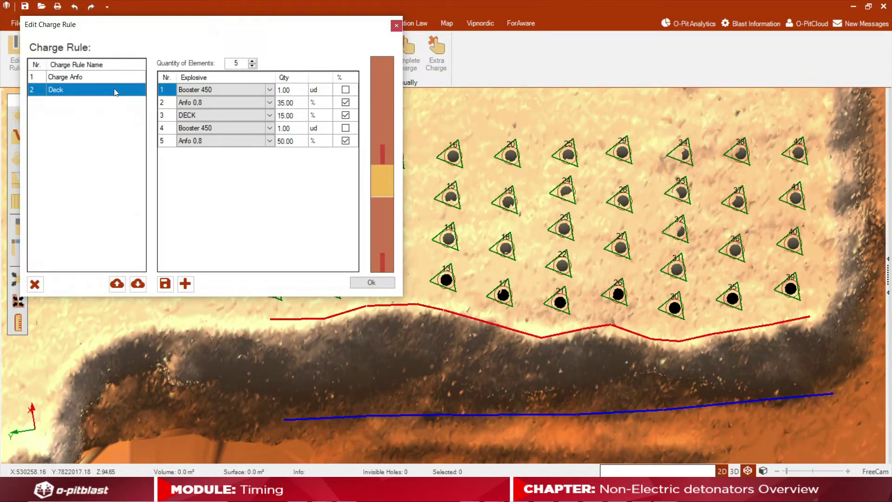
{"action": "left_click", "coordinate": [95, 82]}
{"action": "left_click", "coordinate": [397, 26]}
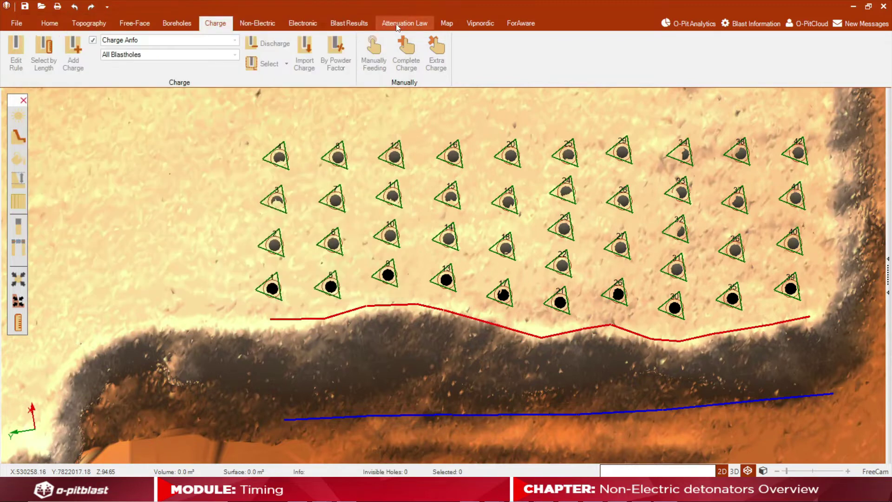
Charge all blastholes with the Charge Anfo rule
{"action": "left_click", "coordinate": [146, 41]}
{"action": "left_click", "coordinate": [132, 56]}
{"action": "left_click", "coordinate": [73, 53]}
{"action": "left_click", "coordinate": [464, 291]}
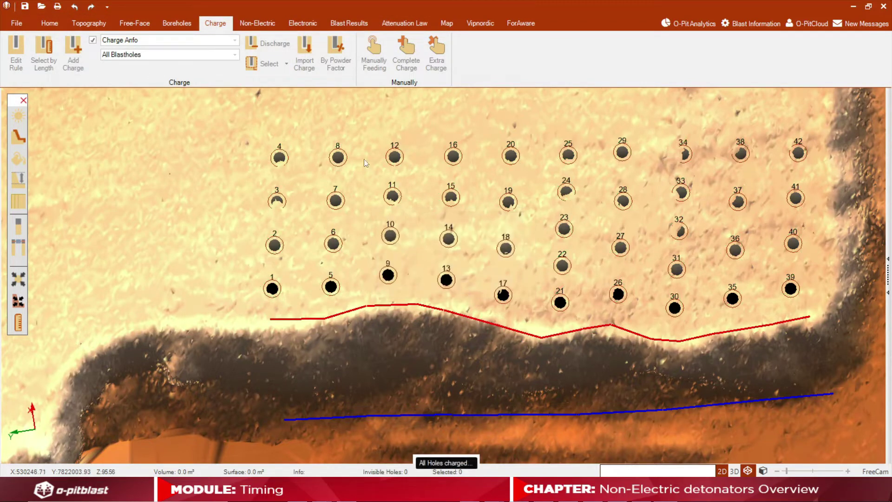
Connect the back row from borehole 42 to borehole 4 in one line with Surface Connector 17 and In-hole Detonator 500
{"action": "left_click", "coordinate": [264, 26]}
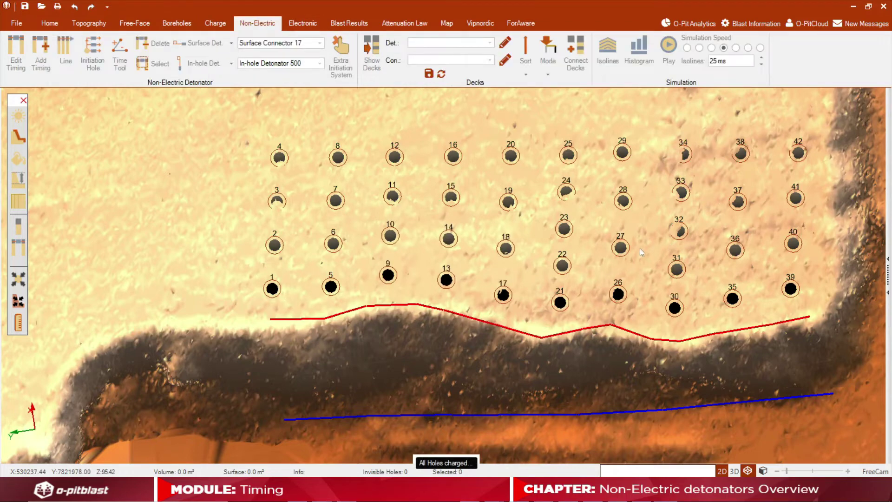
{"action": "scroll", "coordinate": [640, 248], "scroll_direction": "down", "scroll_amount": 2}
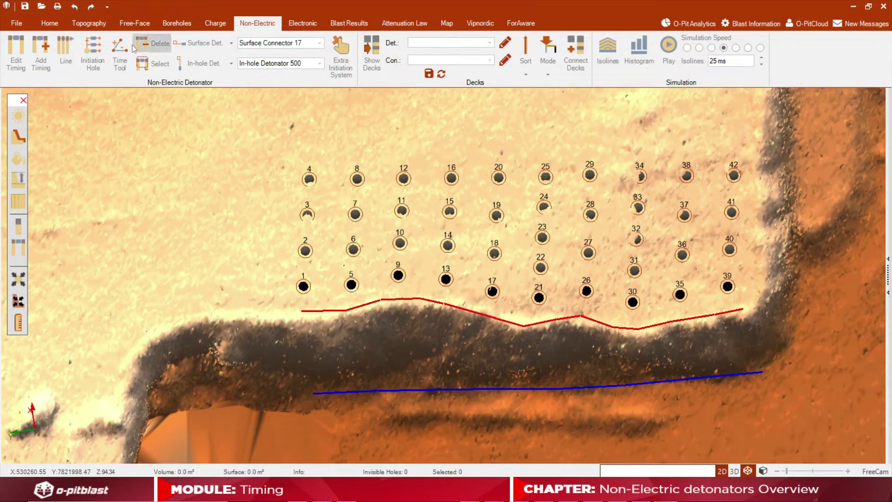
{"action": "left_click", "coordinate": [67, 52]}
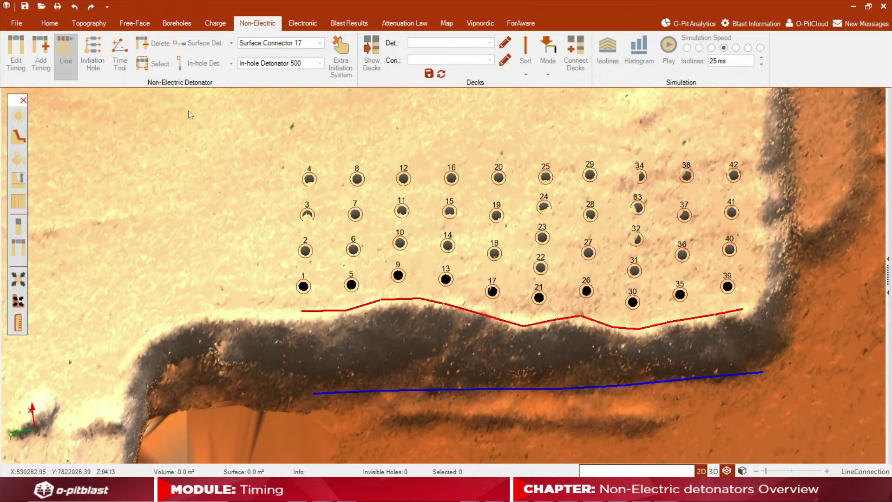
{"action": "left_click_drag", "start_coordinate": [772, 173], "coordinate": [307, 179]}
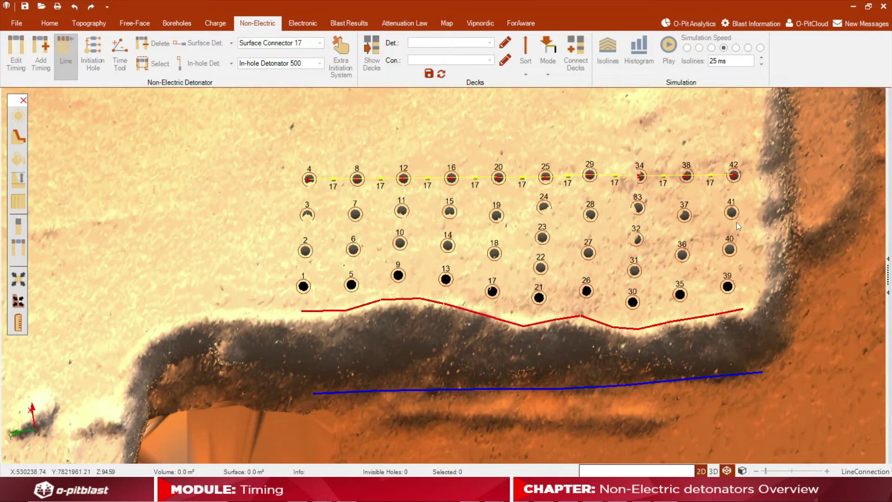
Connect boreholes 42, 41, 40 and 39 in sequence with Surface Connector 25
{"action": "left_click", "coordinate": [45, 63]}
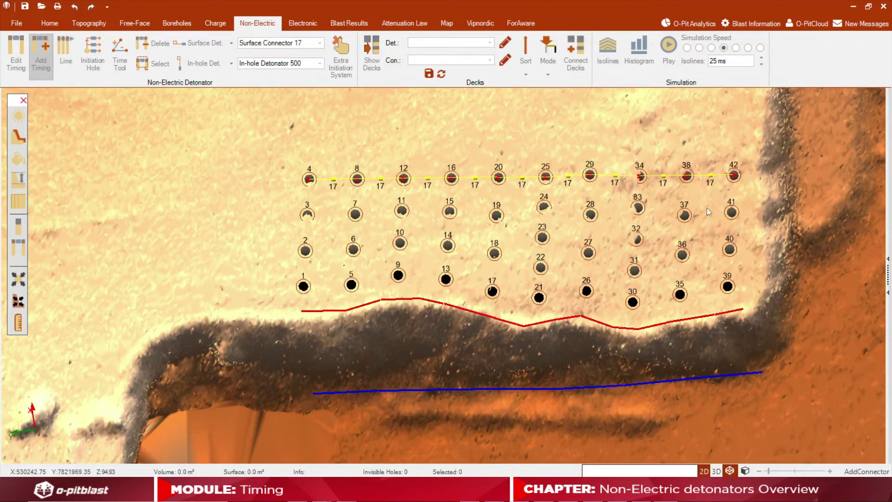
{"action": "left_click", "coordinate": [320, 42]}
{"action": "left_click", "coordinate": [297, 66]}
{"action": "left_click_drag", "start_coordinate": [734, 176], "coordinate": [735, 194]}
{"action": "left_click_drag", "start_coordinate": [732, 259], "coordinate": [728, 289]}
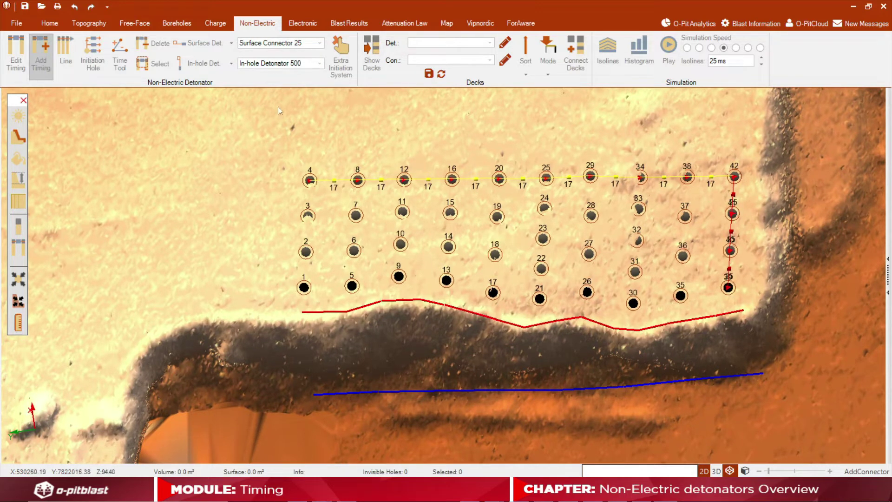
Connect the second row from borehole 41 to borehole 3 with Surface Connector 17
{"action": "left_click", "coordinate": [319, 43]}
{"action": "left_click", "coordinate": [304, 72]}
{"action": "left_click", "coordinate": [320, 43]}
{"action": "left_click", "coordinate": [295, 56]}
{"action": "left_click_drag", "start_coordinate": [732, 212], "coordinate": [592, 216]}
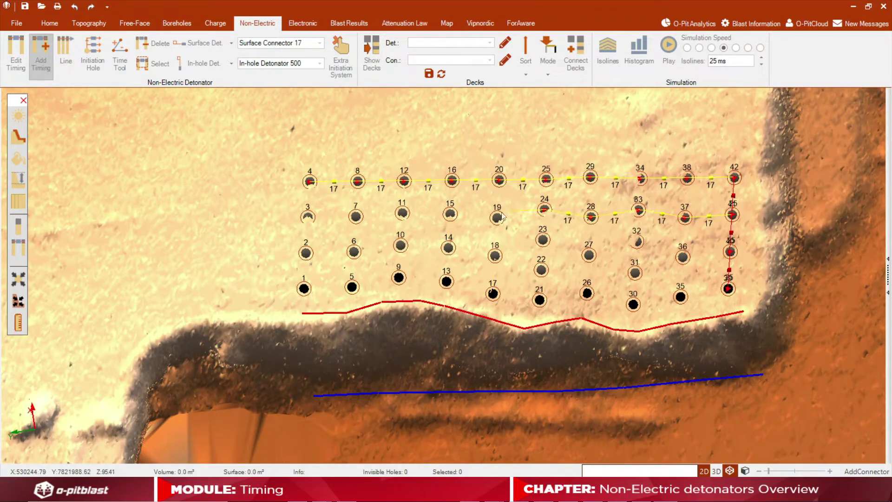
{"action": "left_click_drag", "start_coordinate": [438, 223], "coordinate": [309, 218]}
Connect the two front rows from borehole 40 to 2 and from 39 to 1, and link the skipped borehole 22 to borehole 23
{"action": "mouse_move", "coordinate": [719, 251]}
{"action": "left_mouse_down"}
{"action": "mouse_move", "coordinate": [707, 259]}
{"action": "mouse_move", "coordinate": [634, 245]}
{"action": "mouse_move", "coordinate": [577, 260]}
{"action": "mouse_move", "coordinate": [318, 260]}
{"action": "left_mouse_up"}
{"action": "mouse_move", "coordinate": [727, 289]}
{"action": "left_mouse_down"}
{"action": "mouse_move", "coordinate": [701, 294]}
{"action": "mouse_move", "coordinate": [627, 276]}
{"action": "mouse_move", "coordinate": [587, 294]}
{"action": "mouse_move", "coordinate": [629, 304]}
{"action": "mouse_move", "coordinate": [442, 287]}
{"action": "mouse_move", "coordinate": [311, 293]}
{"action": "left_mouse_up"}
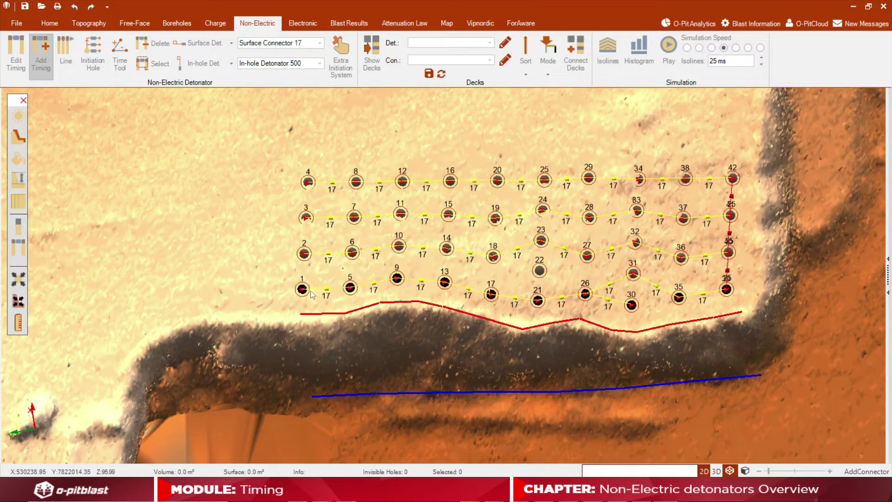
{"action": "left_click_drag", "start_coordinate": [542, 239], "coordinate": [542, 271]}
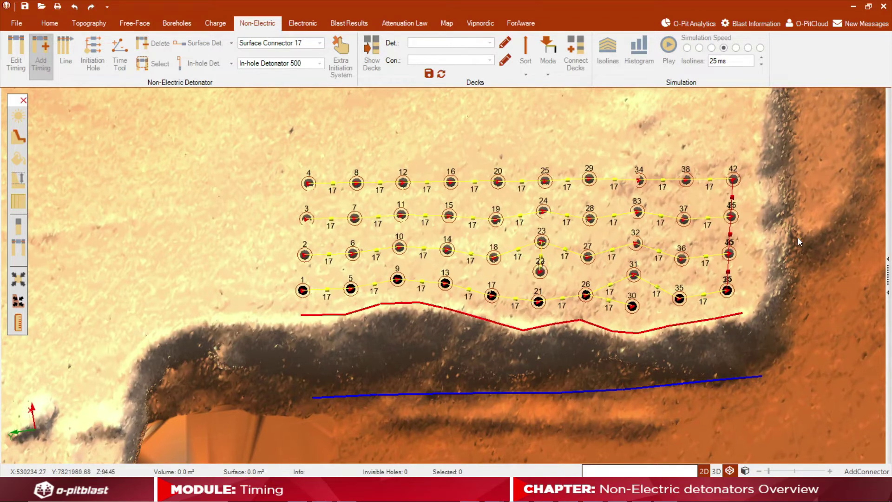
{"action": "left_click", "coordinate": [40, 51]}
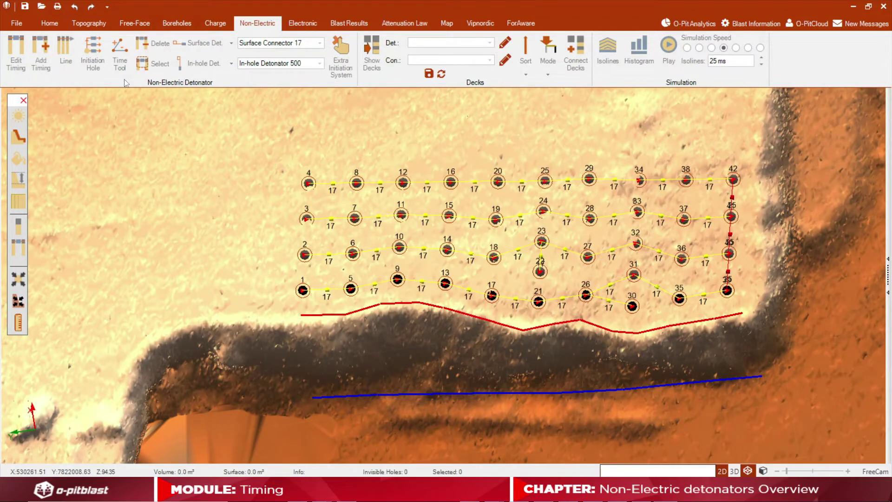
Assign borehole 42 as the initiation hole
{"action": "left_click", "coordinate": [91, 52]}
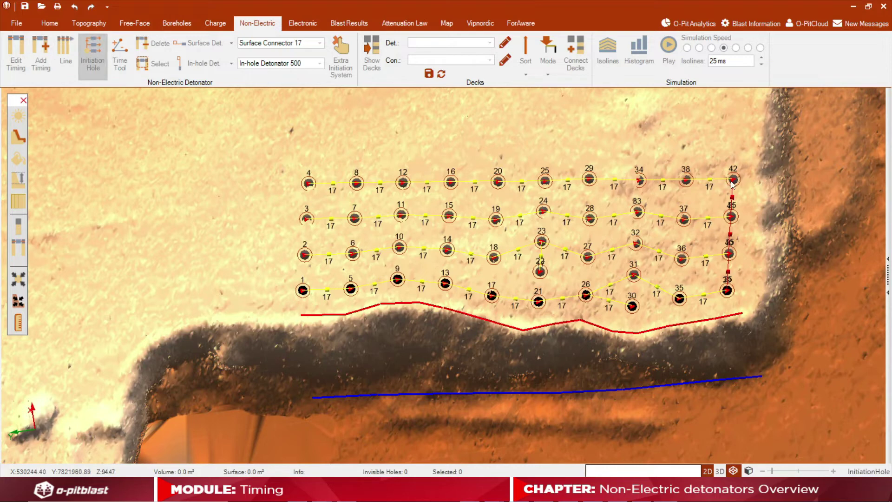
{"action": "left_click", "coordinate": [733, 181]}
{"action": "left_click", "coordinate": [89, 55]}
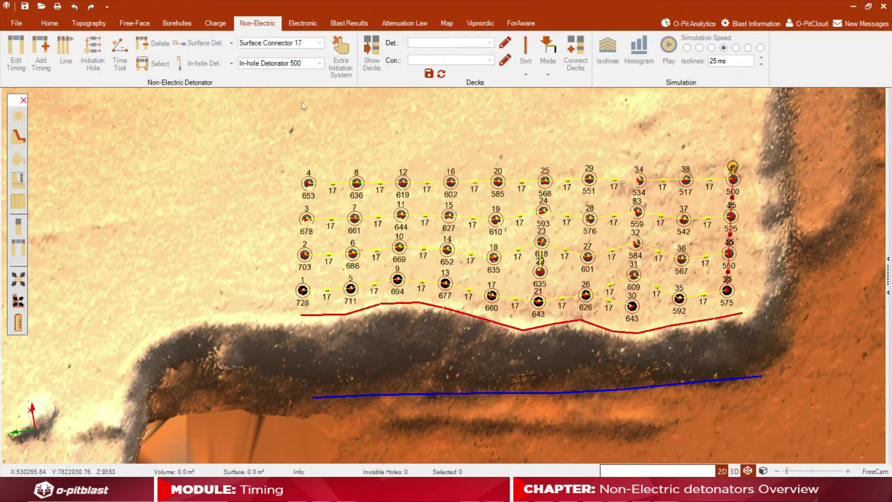
Play the blast timing simulation, examine the firing sequence in 3D from several angles, and return to the 2D view
{"action": "left_click", "coordinate": [668, 46]}
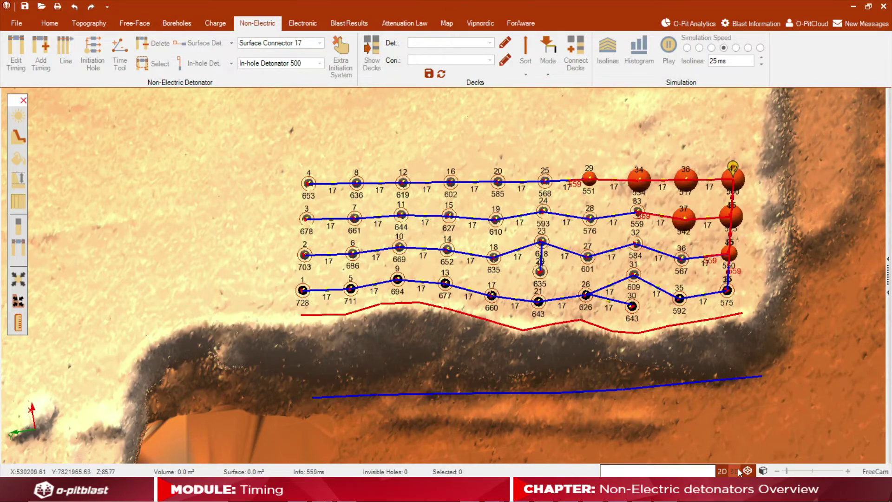
{"action": "left_click_drag", "start_coordinate": [747, 374], "coordinate": [614, 190]}
{"action": "scroll", "coordinate": [578, 242], "scroll_direction": "down", "scroll_amount": 3}
{"action": "left_click_drag", "start_coordinate": [579, 241], "coordinate": [762, 209]}
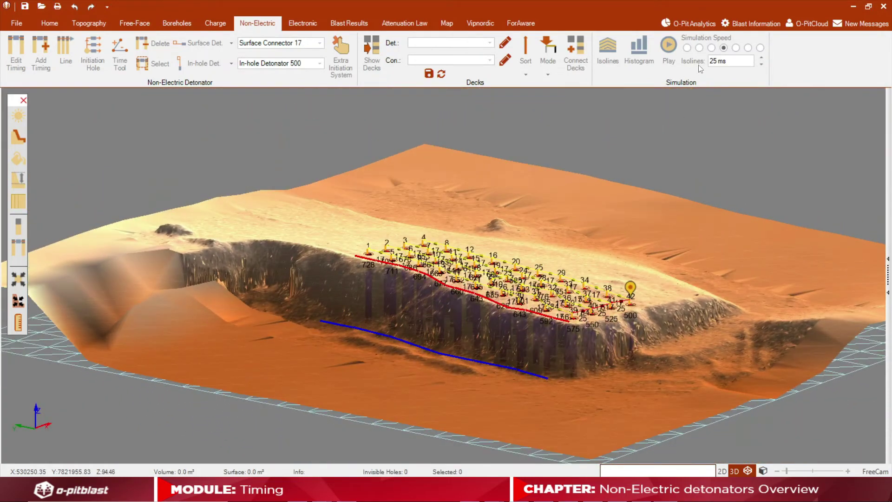
{"action": "left_click_drag", "start_coordinate": [650, 309], "coordinate": [620, 312]}
{"action": "scroll", "coordinate": [620, 312], "scroll_direction": "up", "scroll_amount": 6}
{"action": "left_click_drag", "start_coordinate": [418, 312], "coordinate": [489, 308]}
{"action": "scroll", "coordinate": [378, 305], "scroll_direction": "down", "scroll_amount": 3}
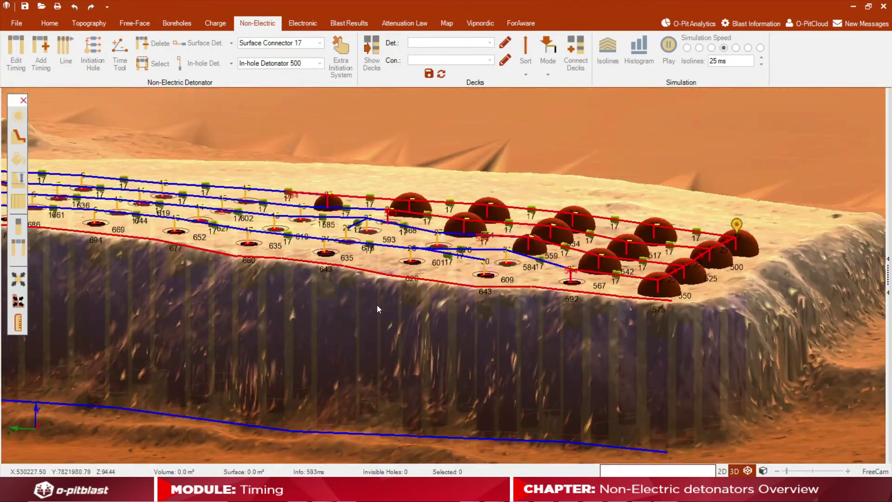
{"action": "left_click_drag", "start_coordinate": [212, 267], "coordinate": [203, 302]}
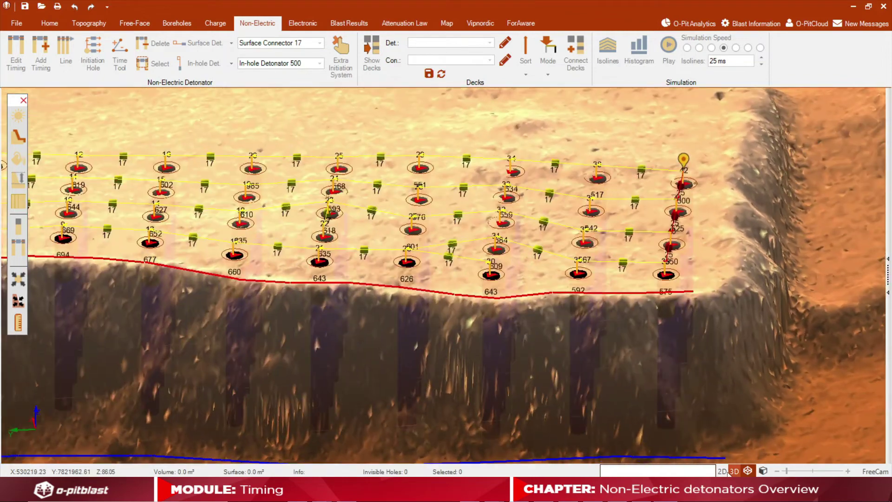
{"action": "left_click", "coordinate": [723, 471]}
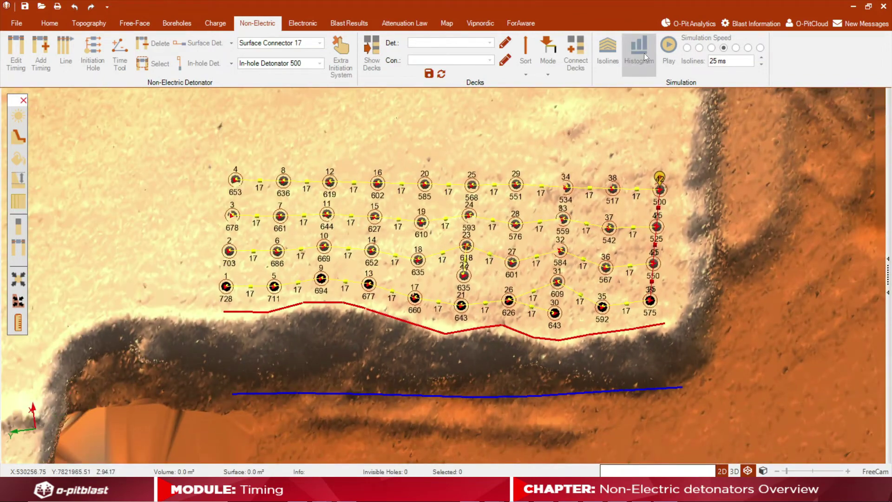
Open the timing histogram, turn off cumulative counting, and examine the time windows around 630 ms beside the borehole layout
{"action": "left_click", "coordinate": [639, 51]}
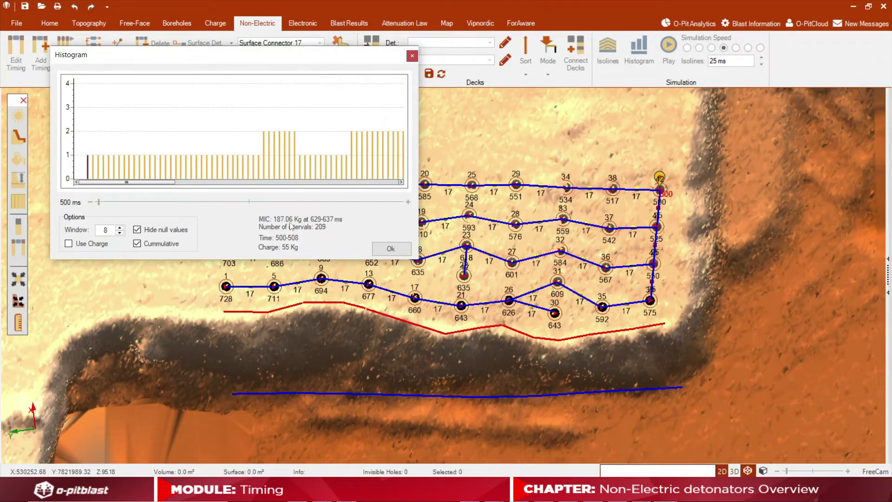
{"action": "left_click_drag", "start_coordinate": [112, 183], "coordinate": [226, 184]}
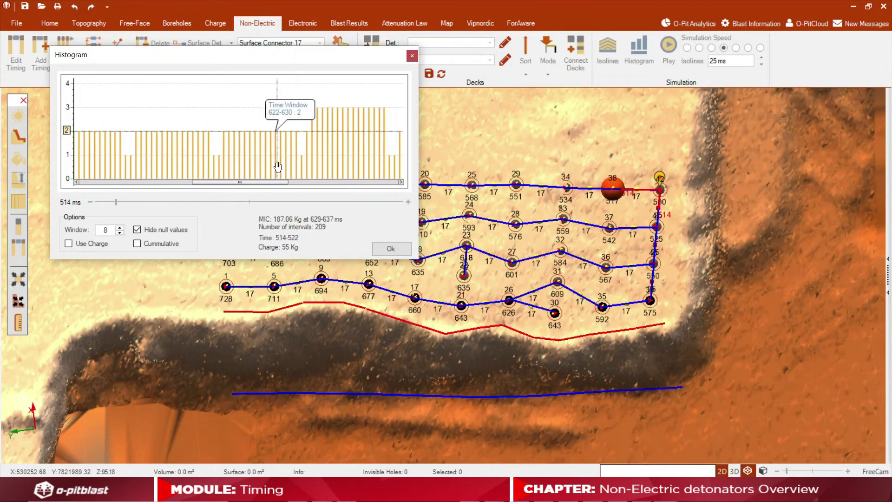
{"action": "left_click", "coordinate": [314, 160]}
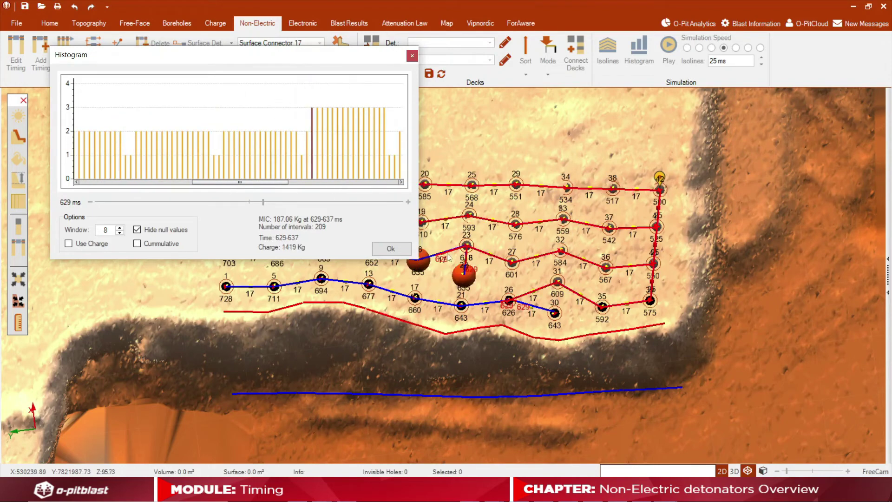
{"action": "left_click_drag", "start_coordinate": [328, 54], "coordinate": [795, 90]}
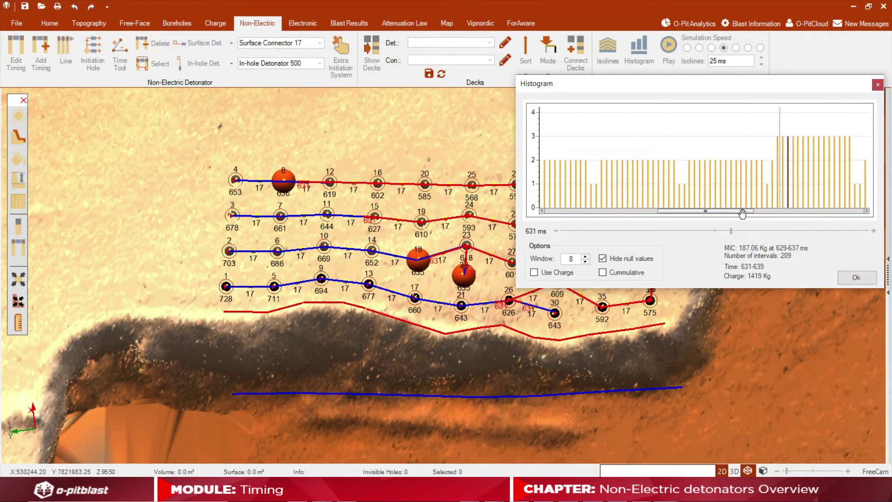
{"action": "left_click_drag", "start_coordinate": [716, 213], "coordinate": [621, 213]}
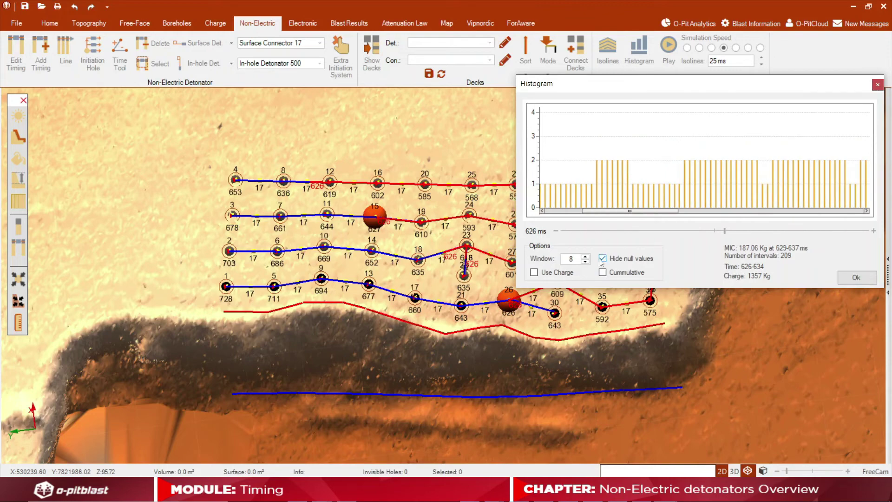
Set the histogram time window to 10 ms and inspect the boreholes firing in the 635-645 ms interval
{"action": "type", "text": "10"}
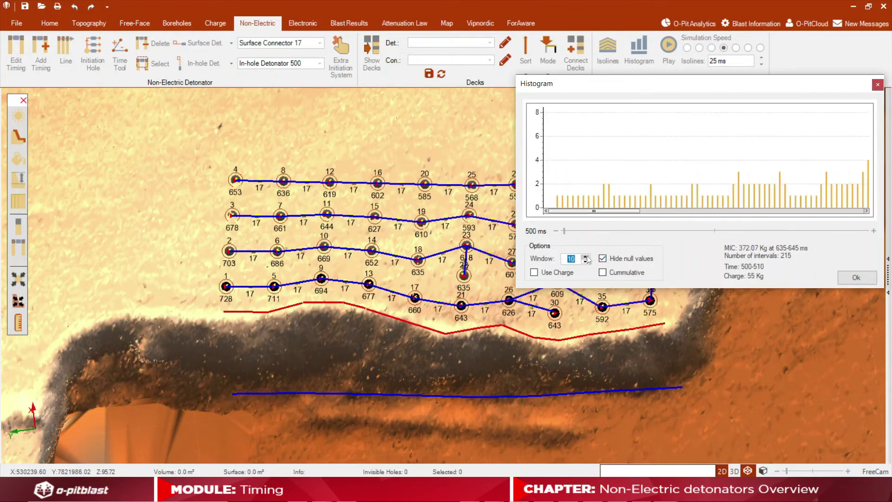
{"action": "left_click_drag", "start_coordinate": [610, 216], "coordinate": [740, 213]}
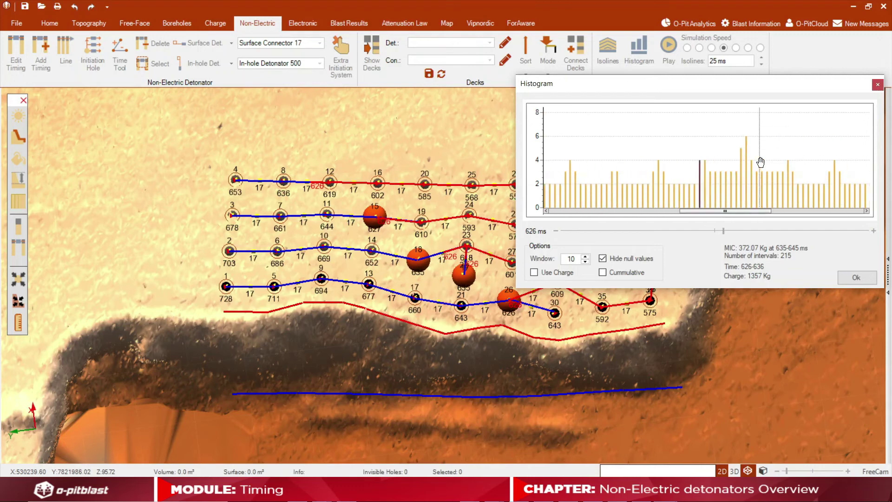
{"action": "left_click", "coordinate": [745, 166]}
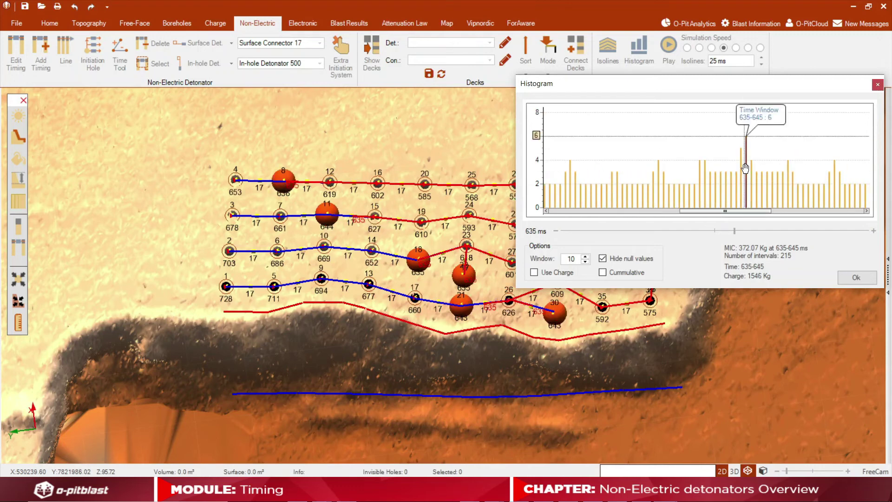